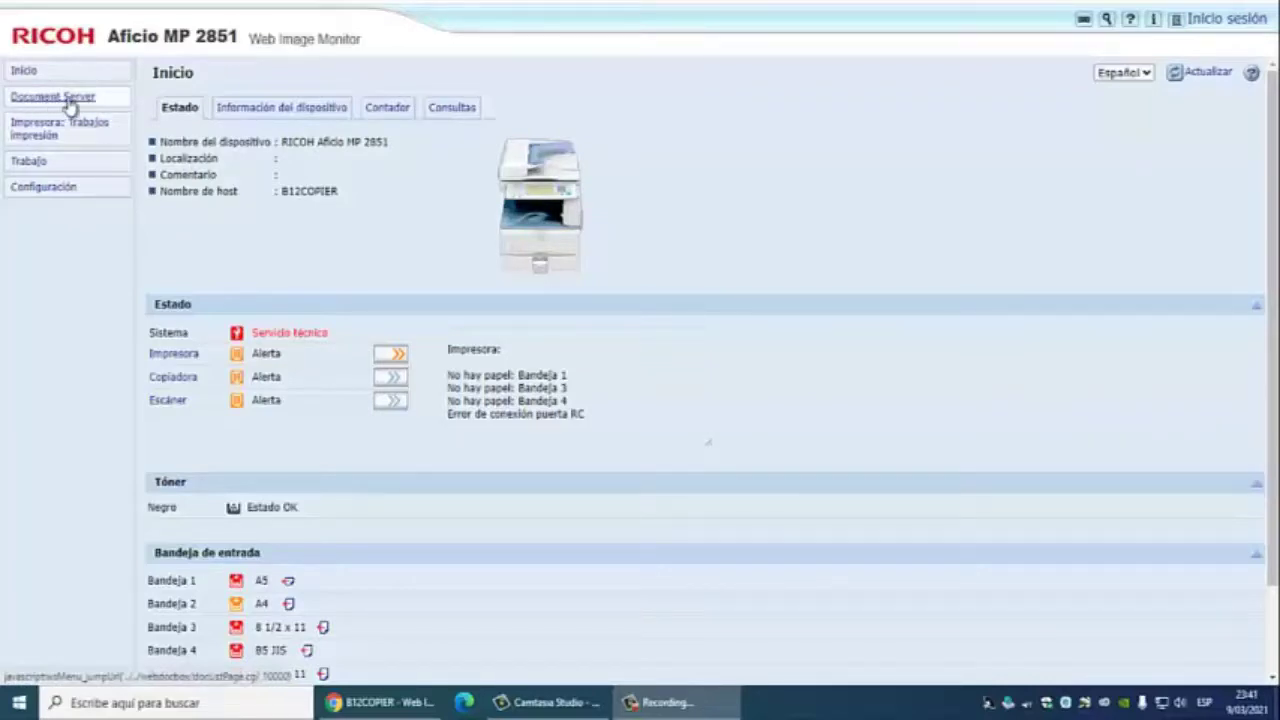
Step: Open the Document Server's list of stored scans and open the PDF of SCAN0206, the red book cover
left_click(45, 104)
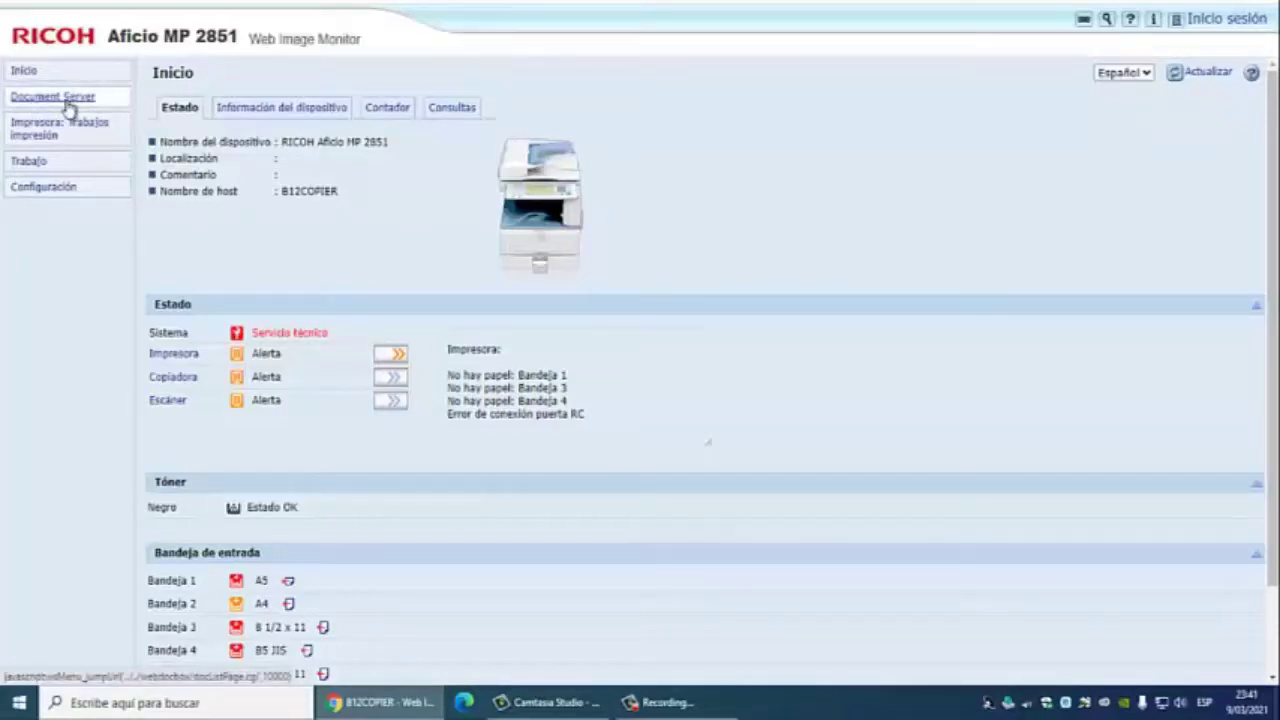
left_click(98, 100)
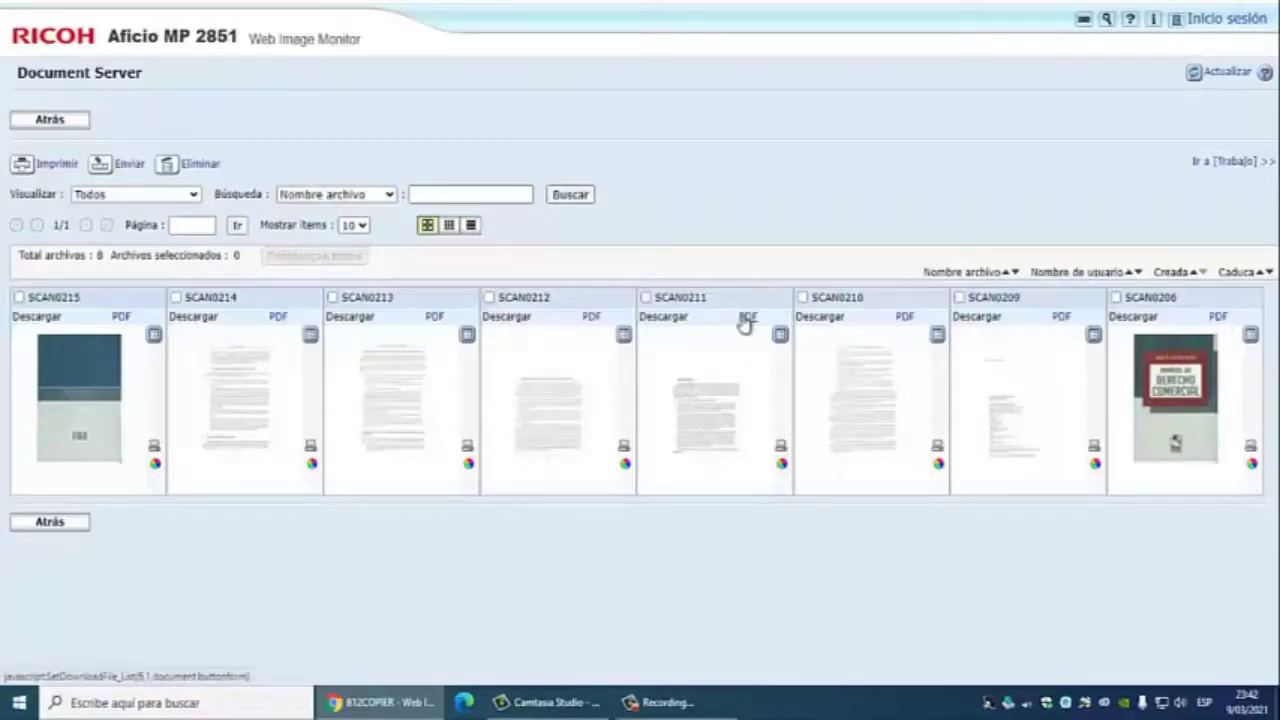
left_click(1219, 317)
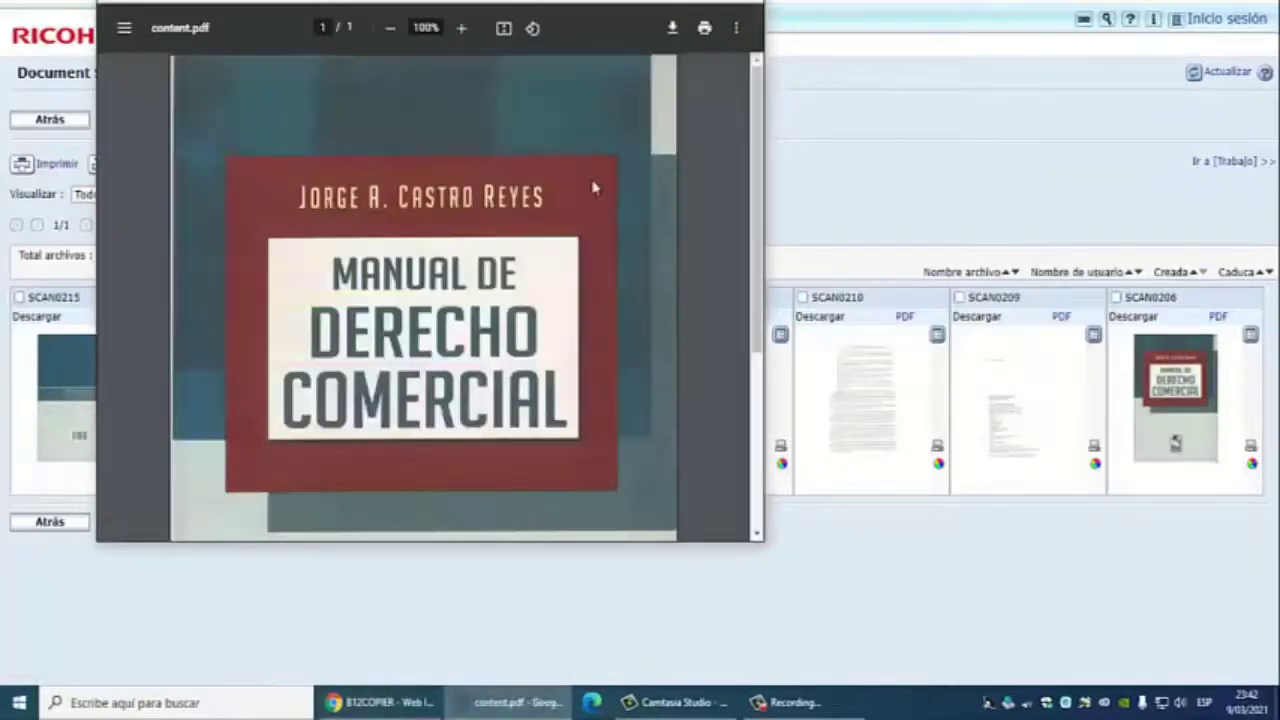
Step: Save the open SCAN0206 PDF to the Escritorio folder under the name 1 and close its viewer window
left_click(672, 33)
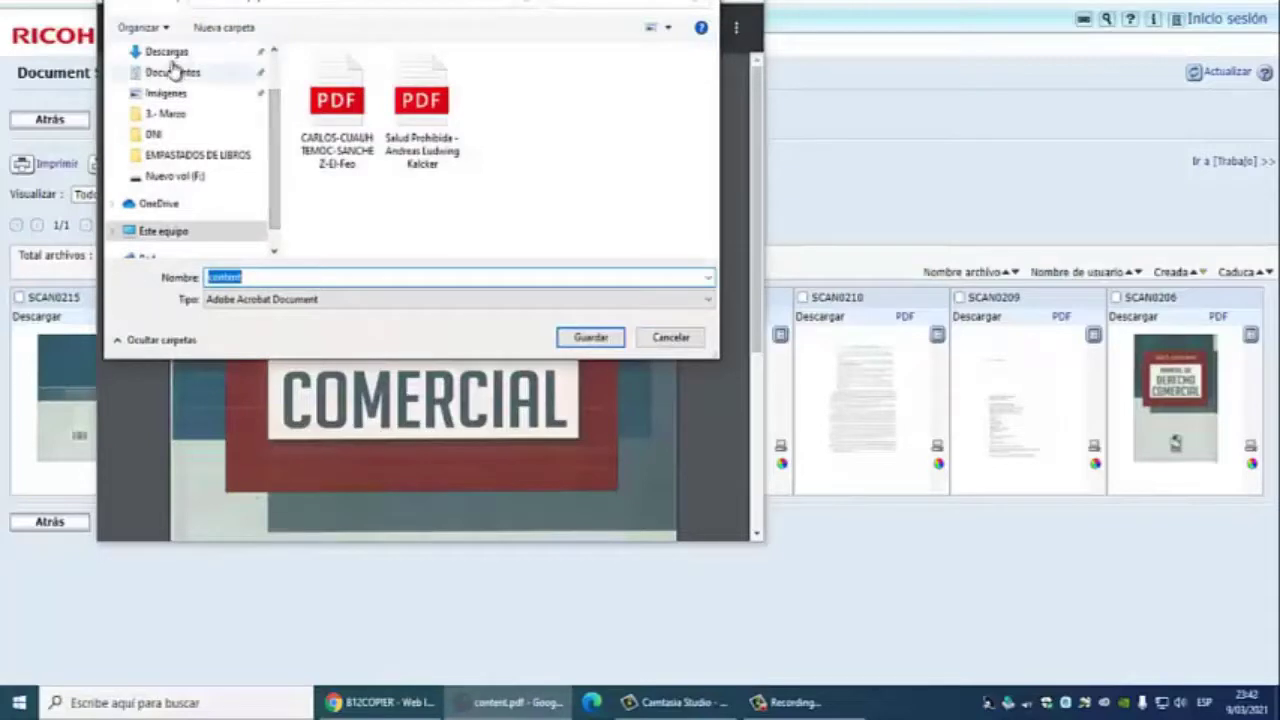
scroll(199, 96, "up", 1)
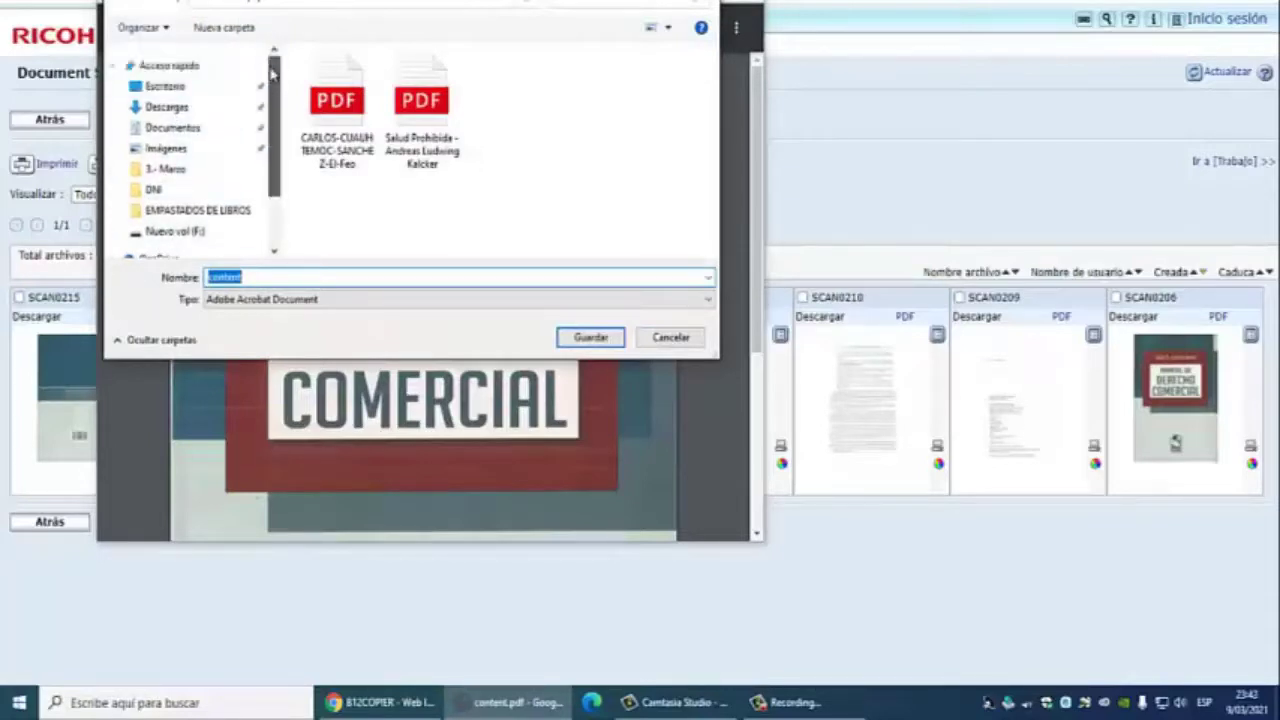
left_click(199, 90)
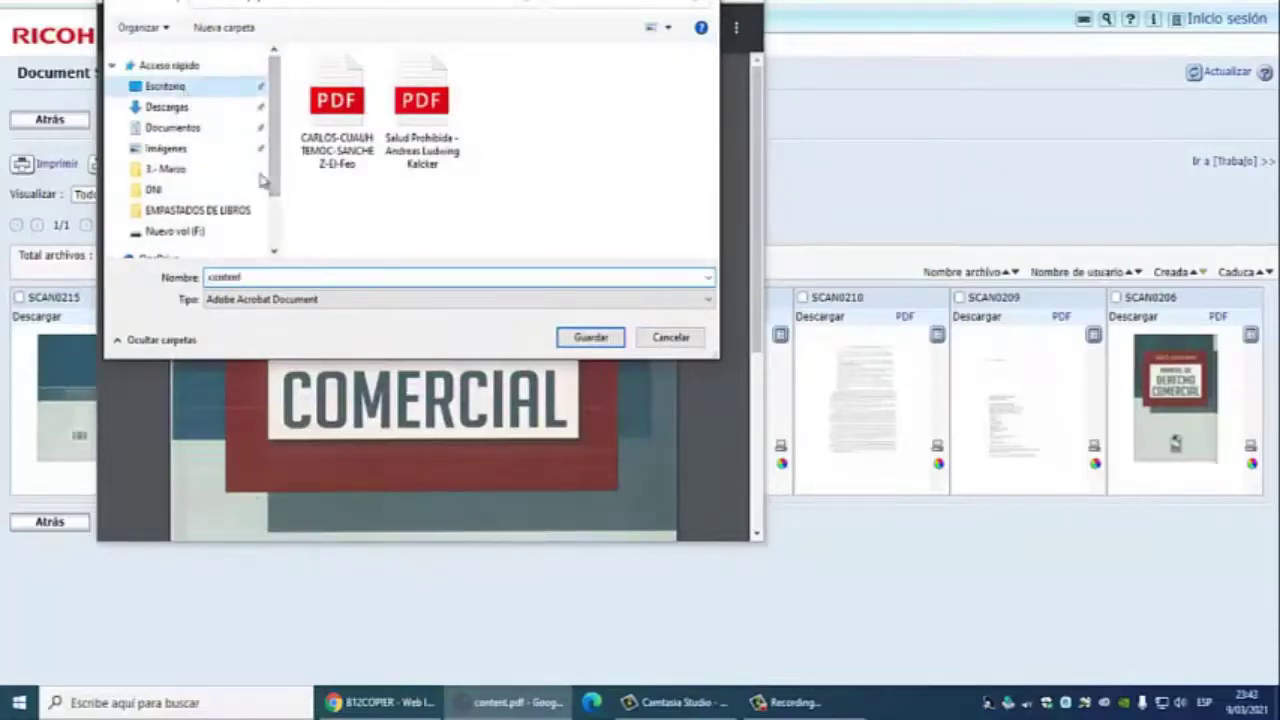
double_click(365, 272)
type("1")
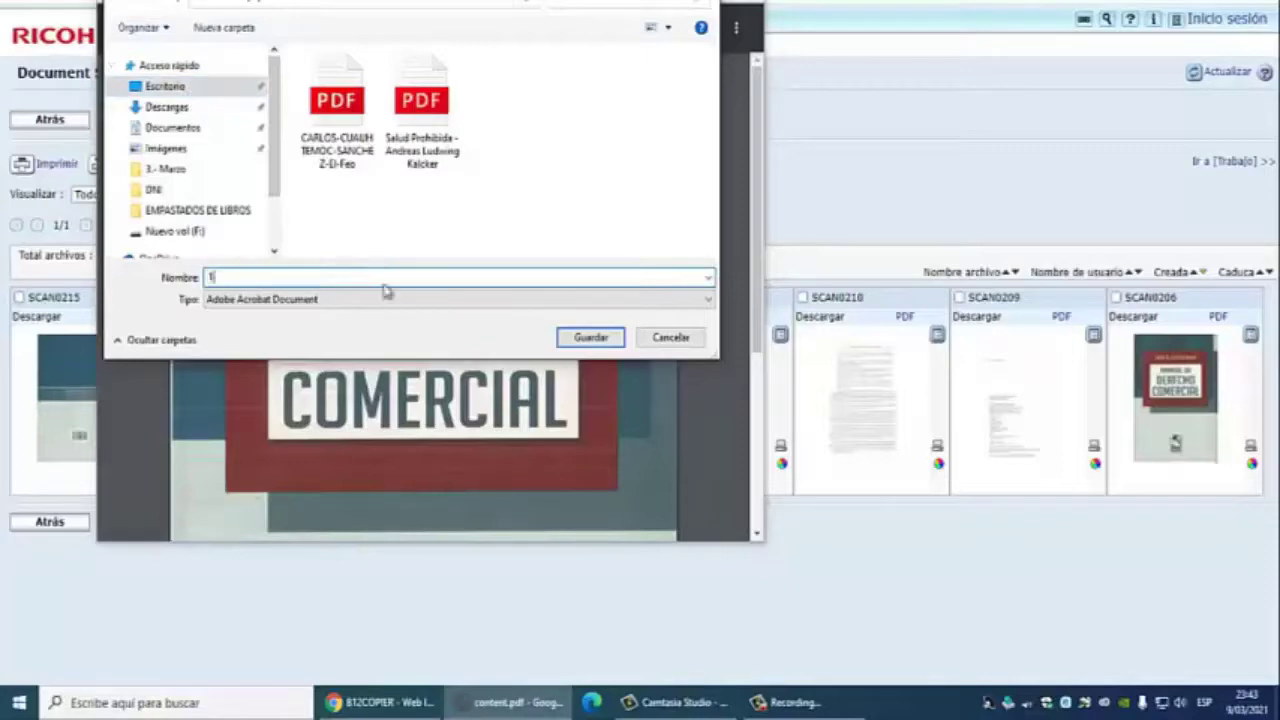
left_click(591, 337)
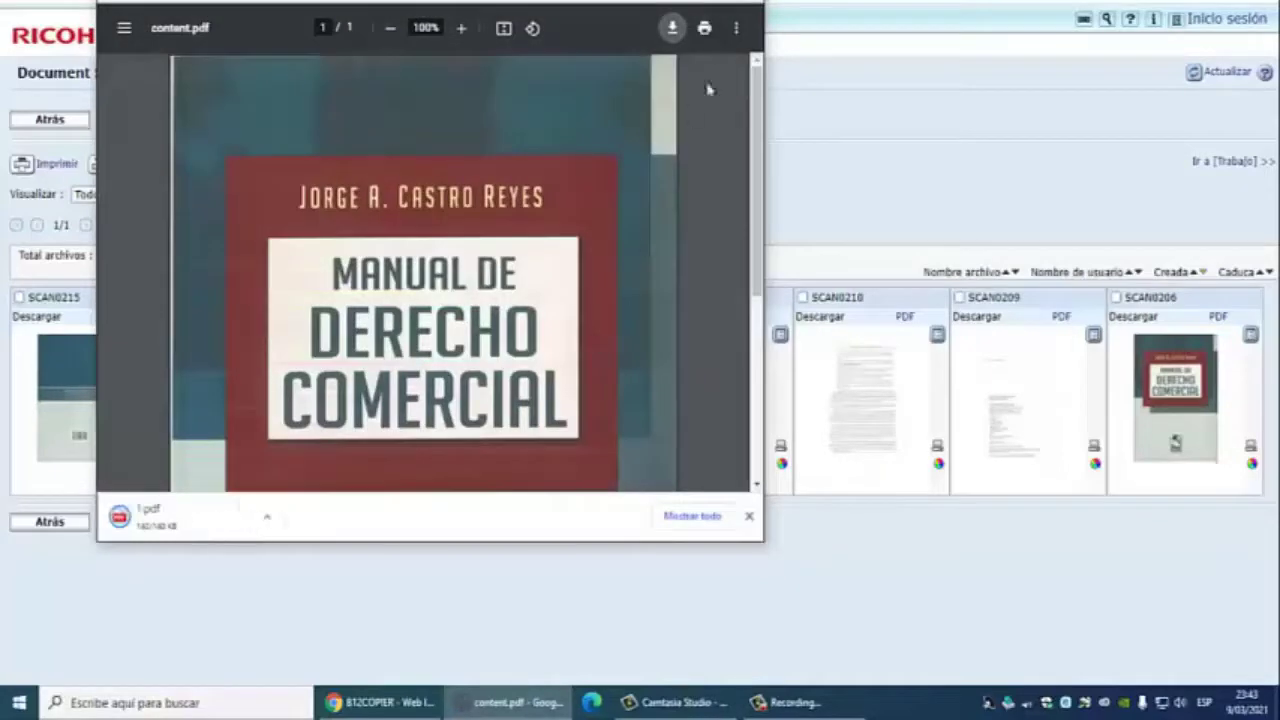
key("ctrl+w")
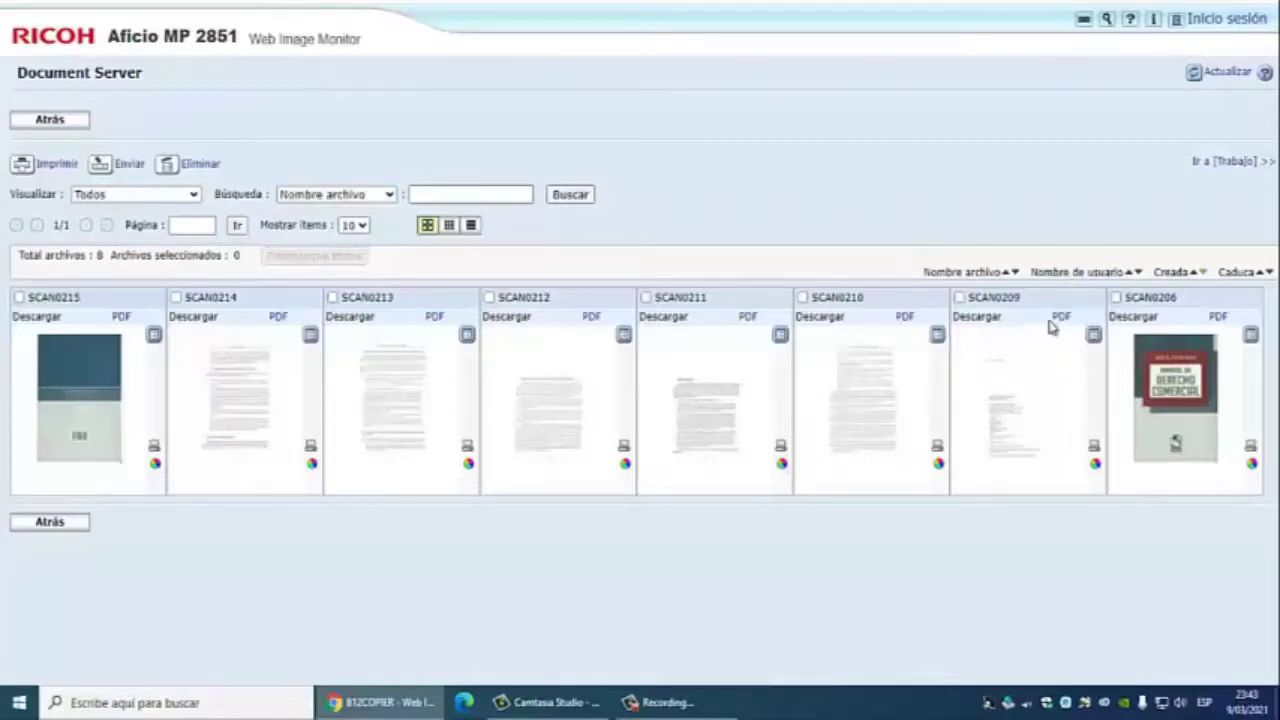
Step: Open the PDF of SCAN0209, save it under the name 2, and close its viewer window
left_click(1060, 320)
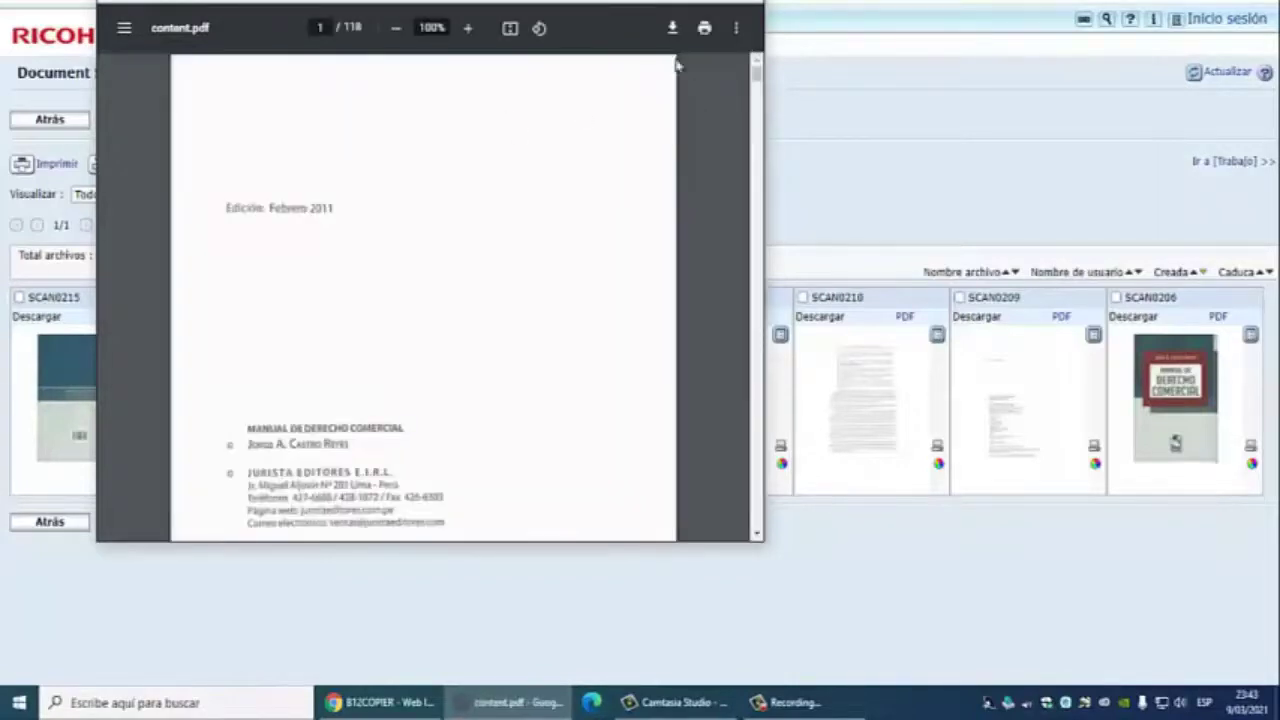
left_click(674, 30)
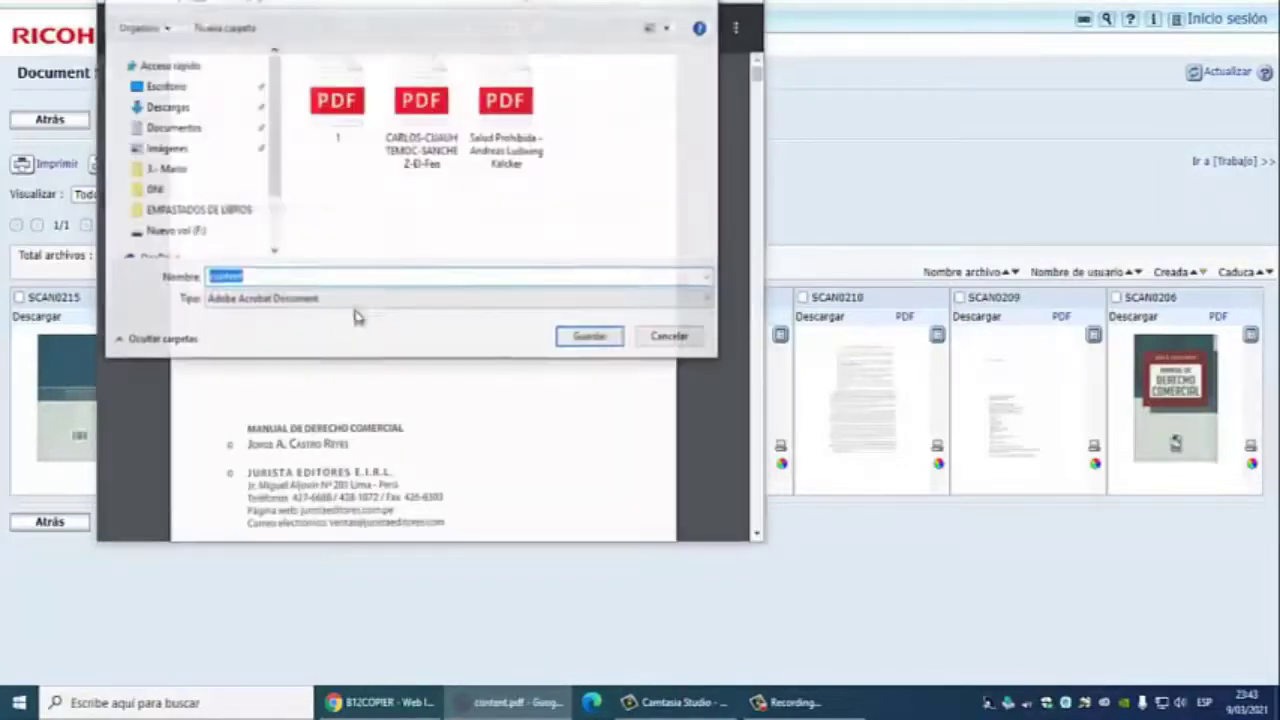
type("2")
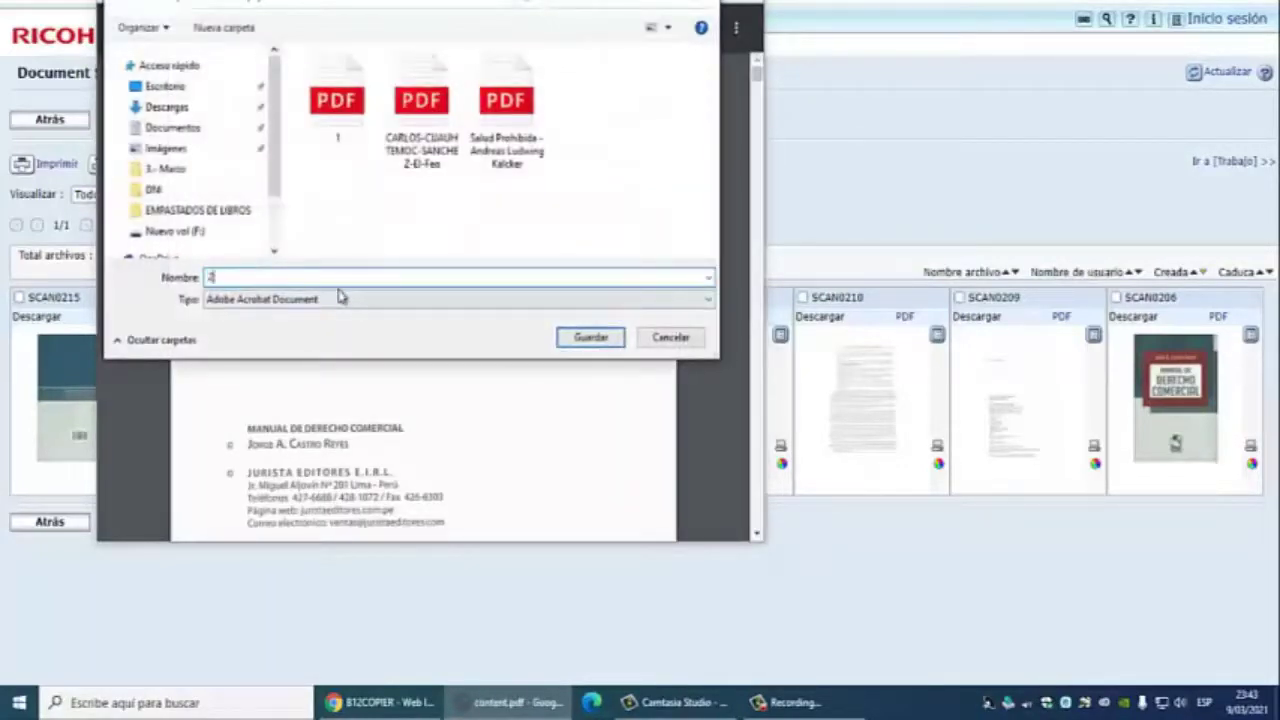
left_click(592, 338)
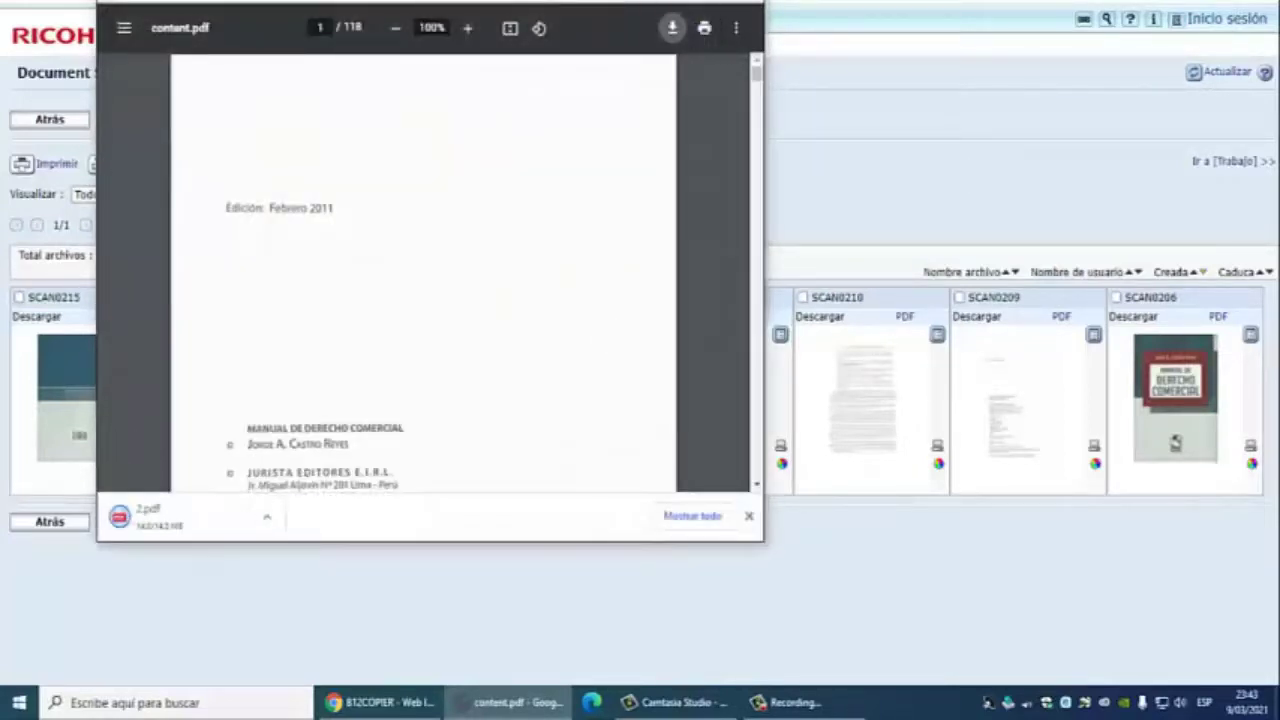
key("ctrl+w")
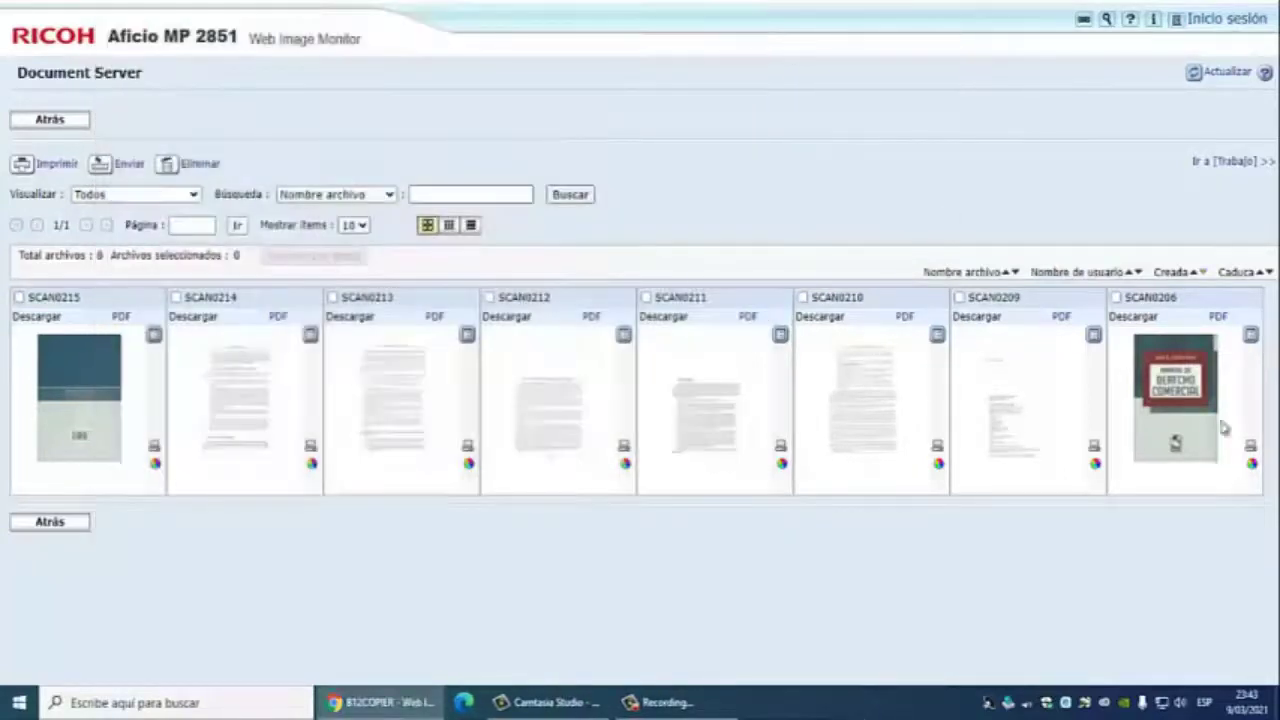
Step: Open the PDF of SCAN0210, save it under the name 3, and close its viewer window
left_click(904, 318)
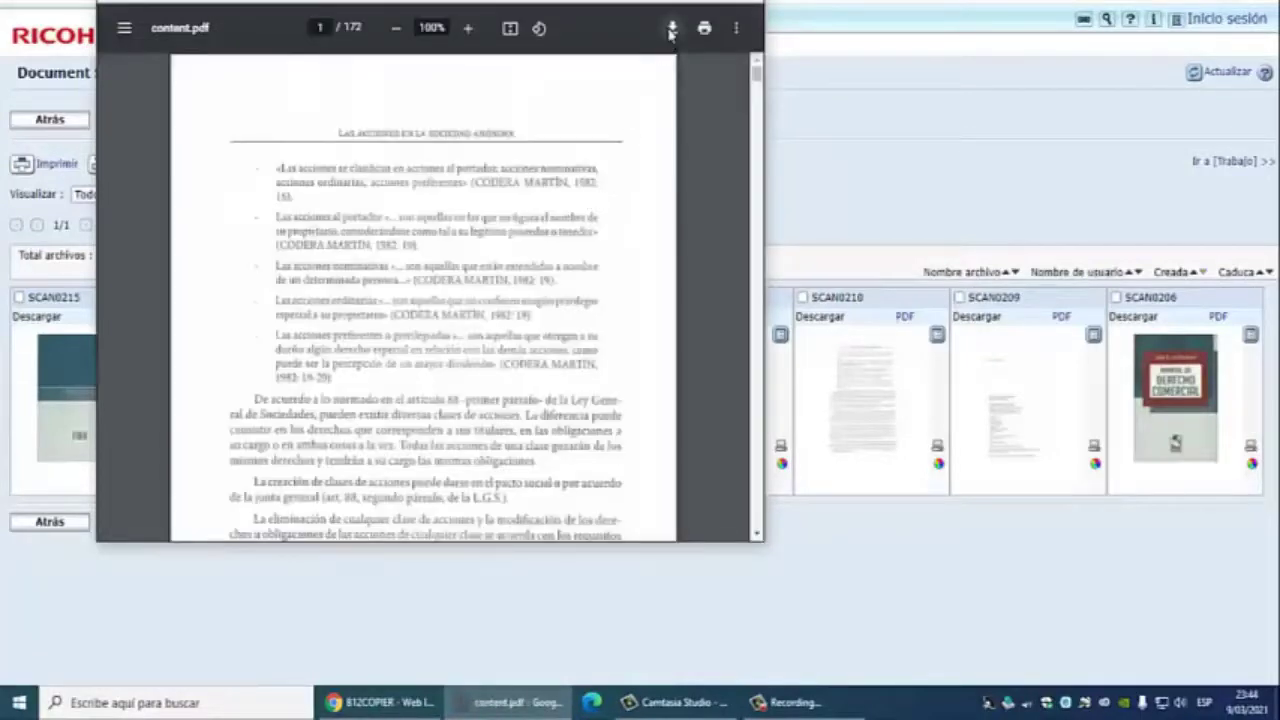
left_click(671, 28)
type("3")
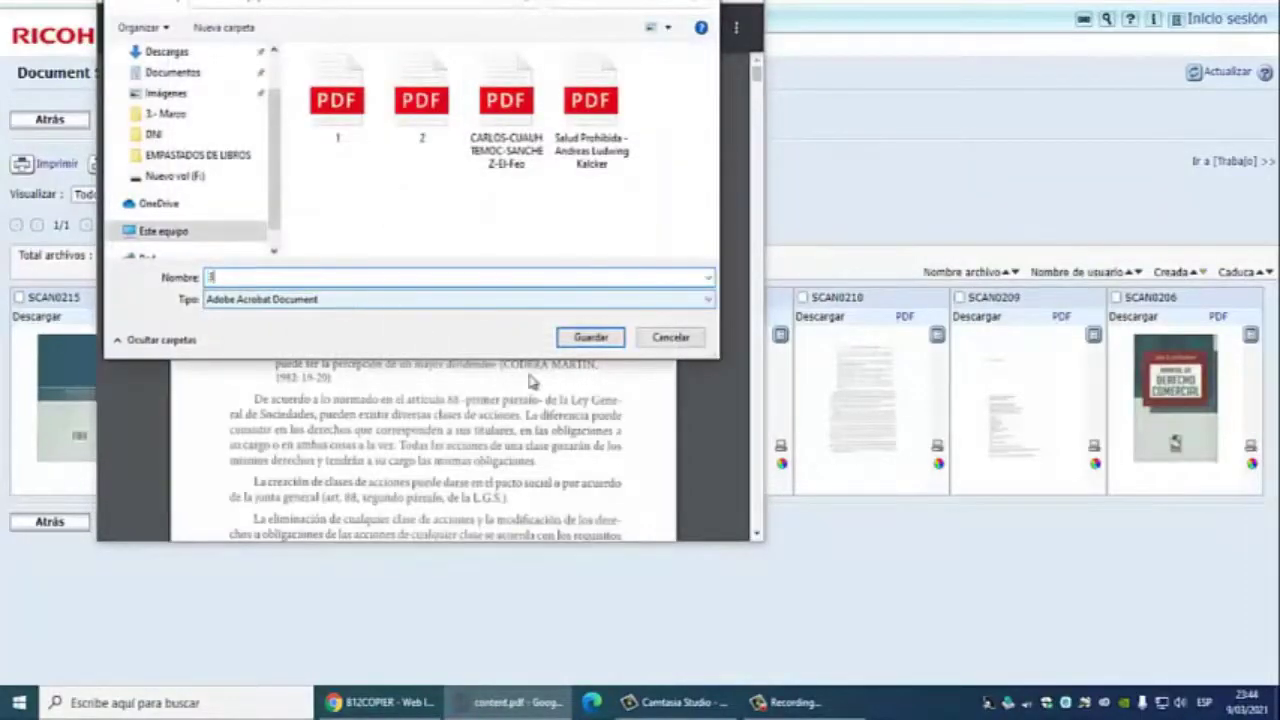
left_click(578, 337)
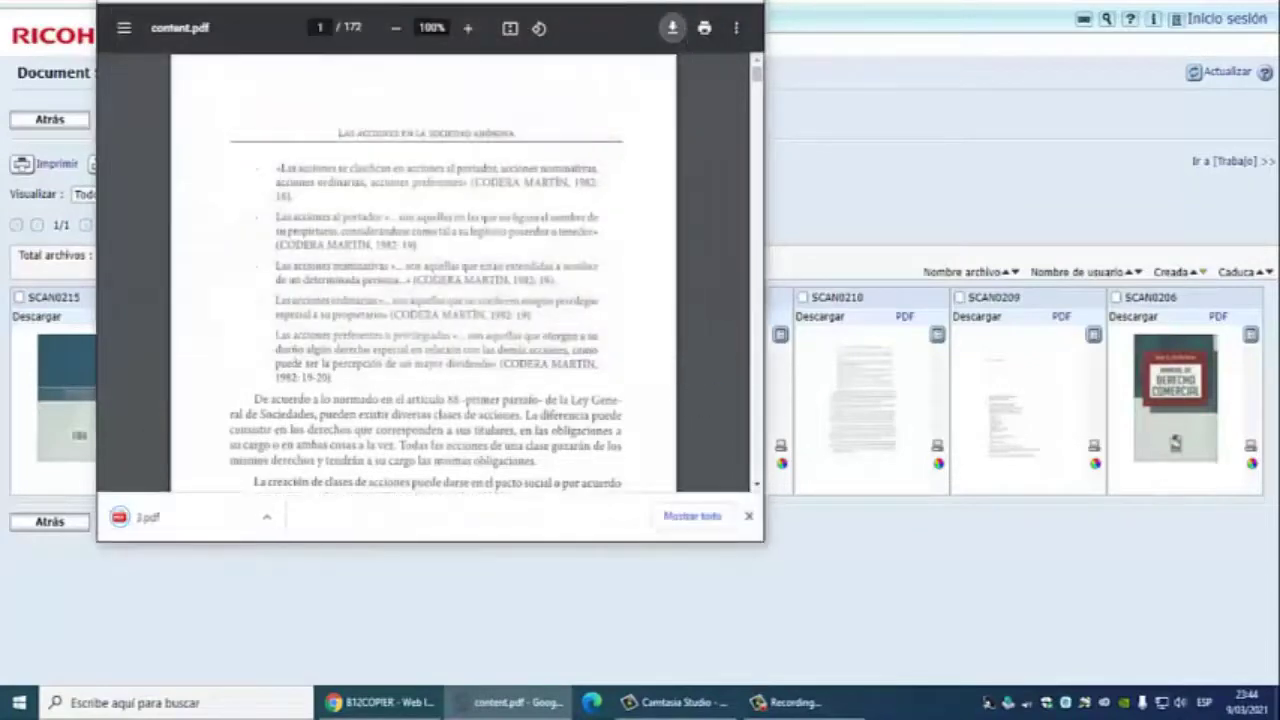
key("ctrl+w")
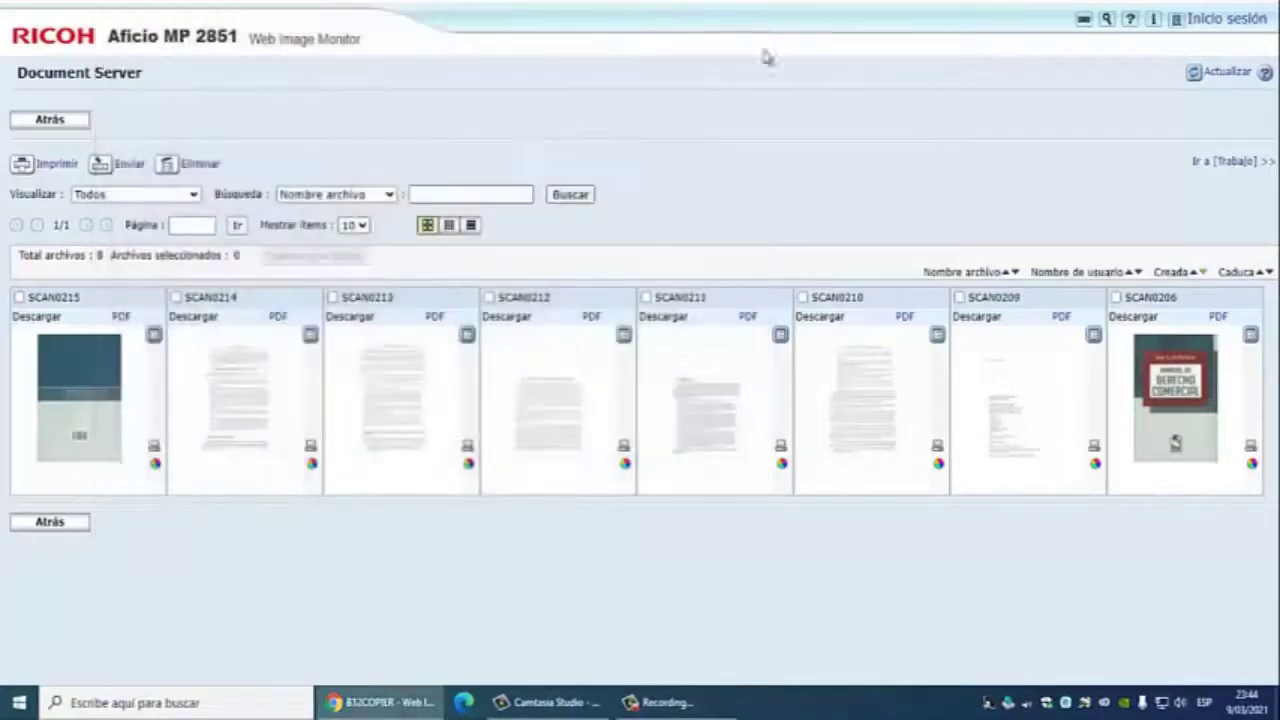
Step: Open the PDF of SCAN0211, save it under the name 4, and close its viewer window
left_click(748, 317)
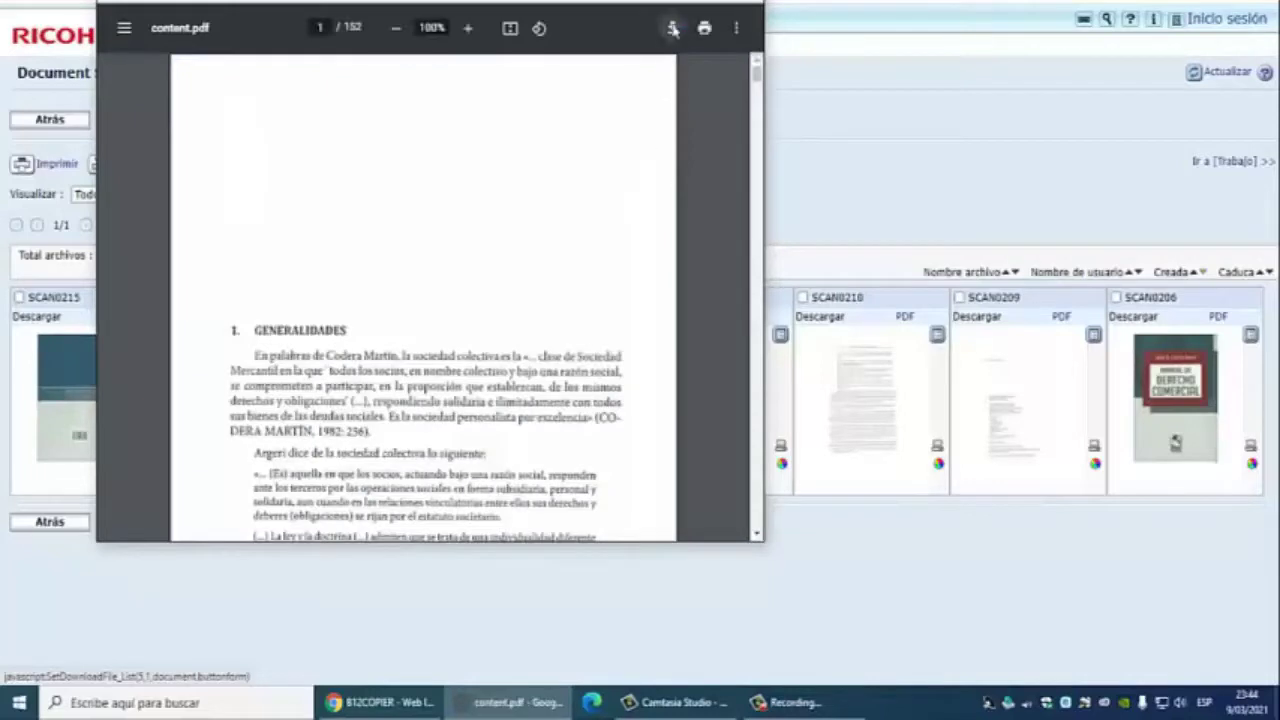
left_click(673, 28)
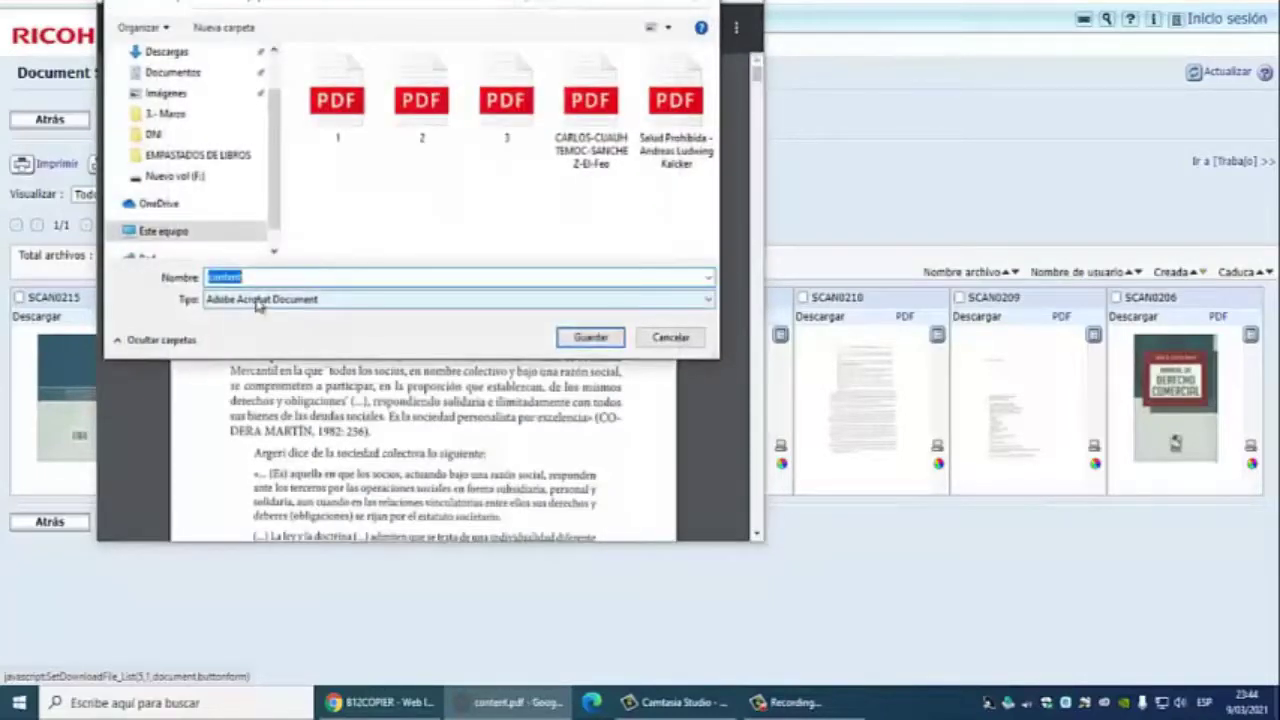
type("4")
left_click(588, 337)
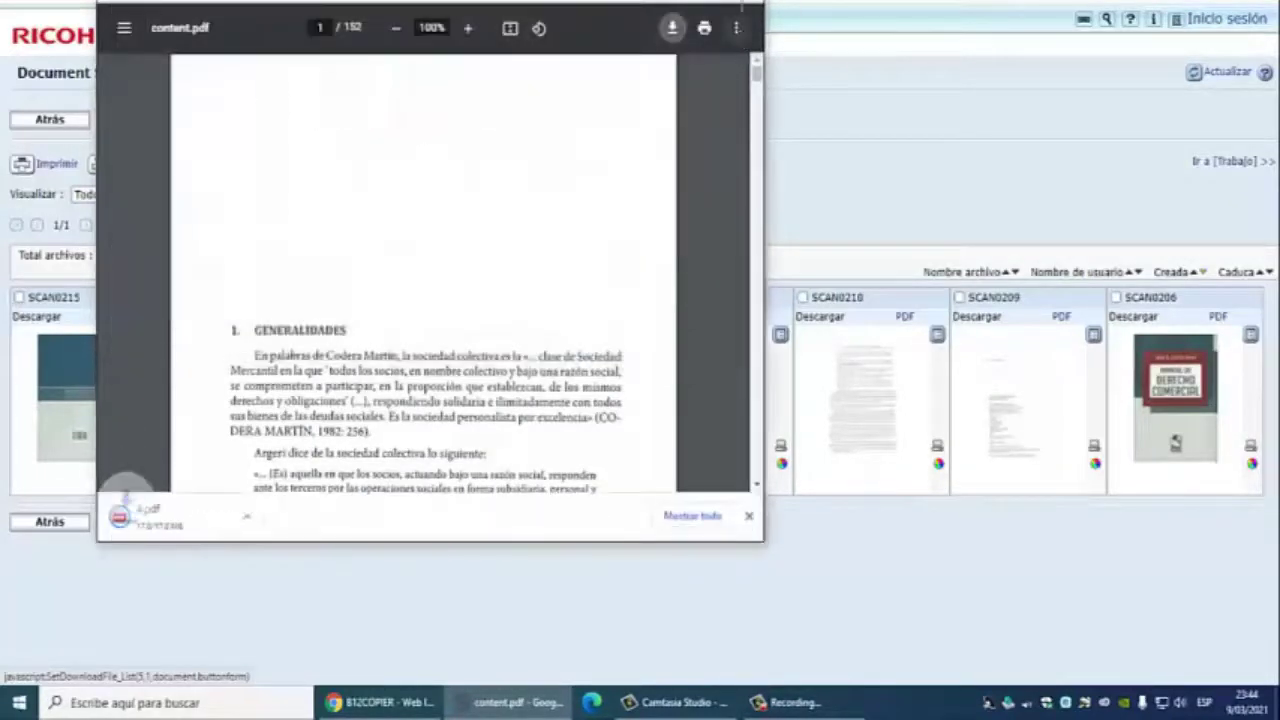
key("ctrl+w")
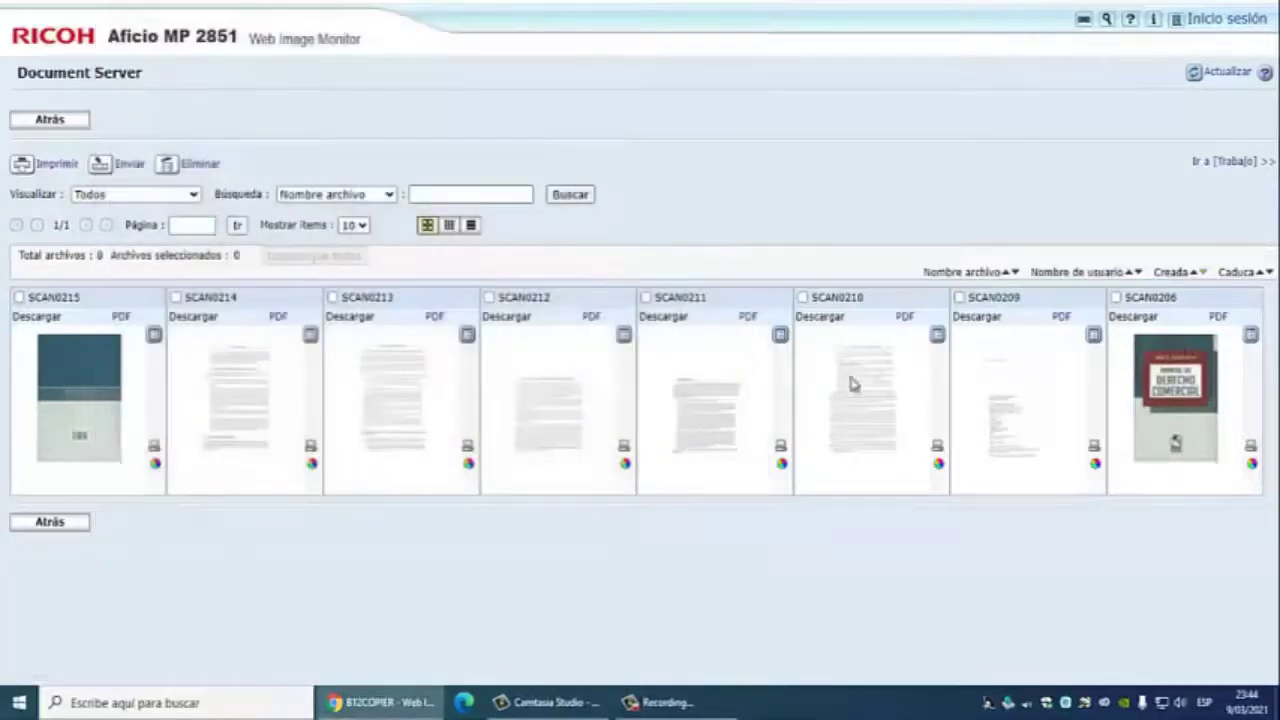
Step: Open the PDF of SCAN0212, save it under the name 5, and close its viewer window
left_click(590, 318)
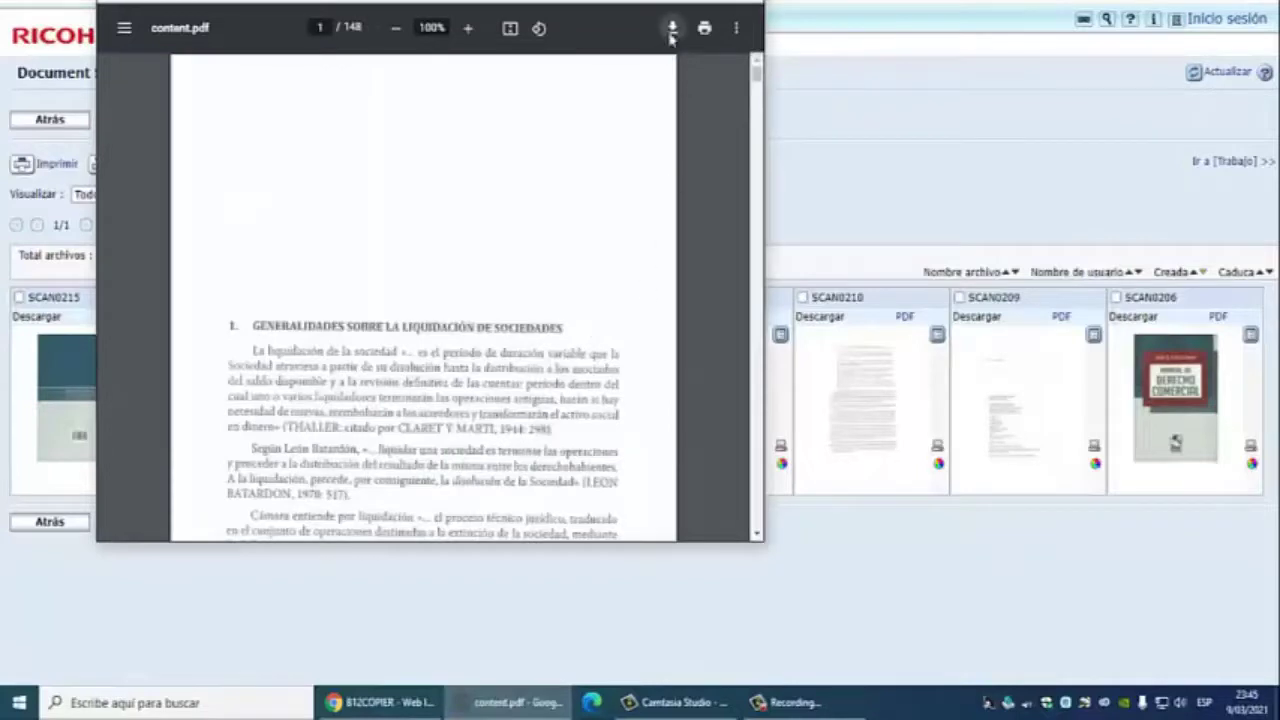
left_click(671, 32)
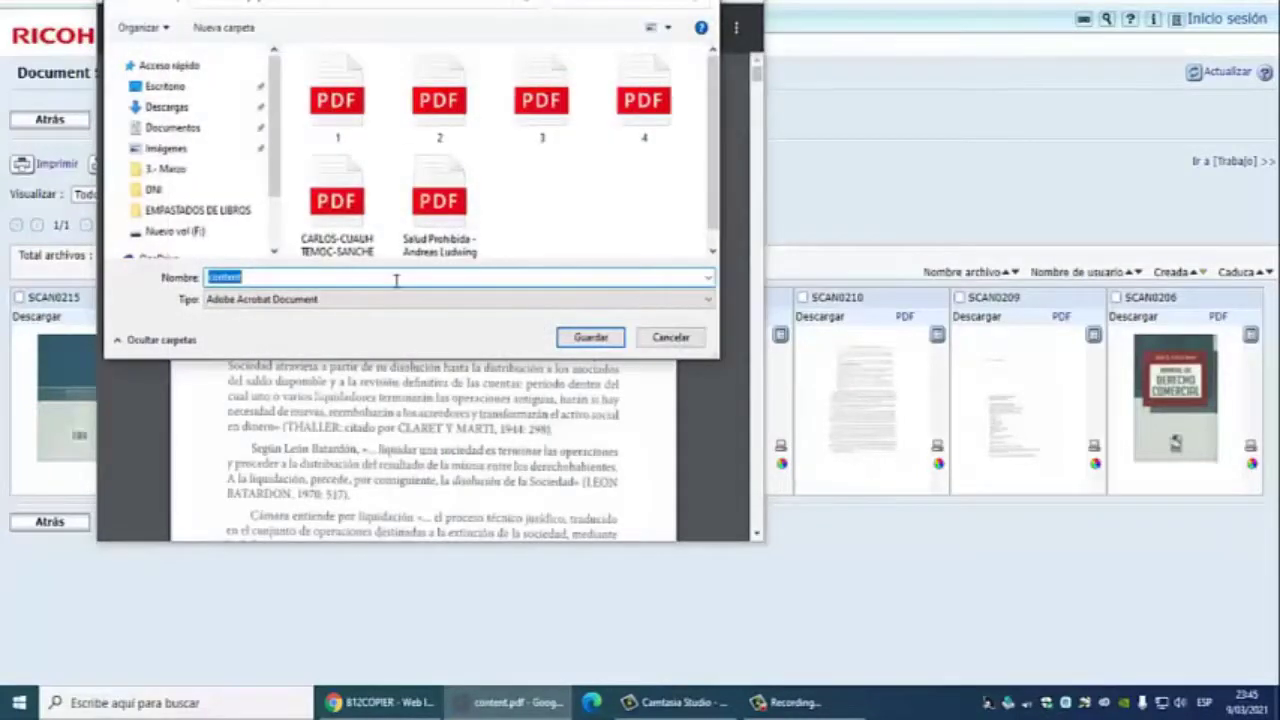
type("5")
left_click(589, 338)
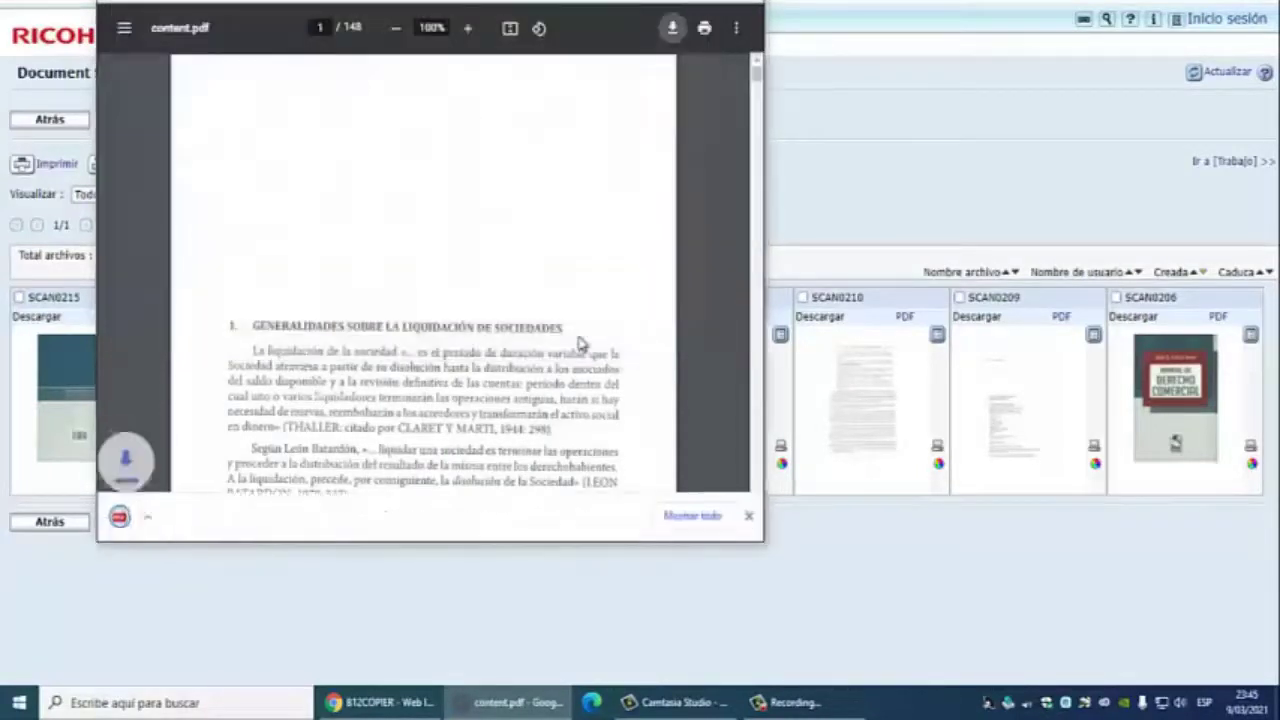
key("ctrl+w")
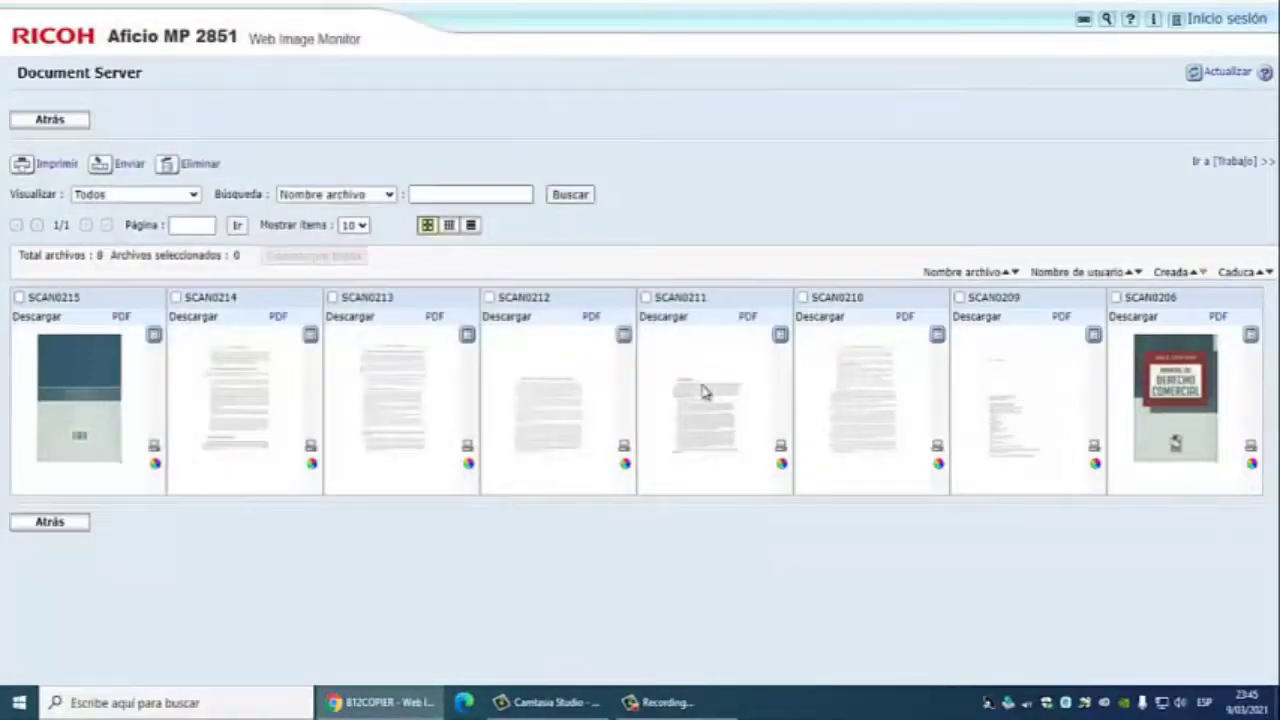
Step: Open the PDF of SCAN0213, save it under the name 6, and close its viewer window
left_click(434, 317)
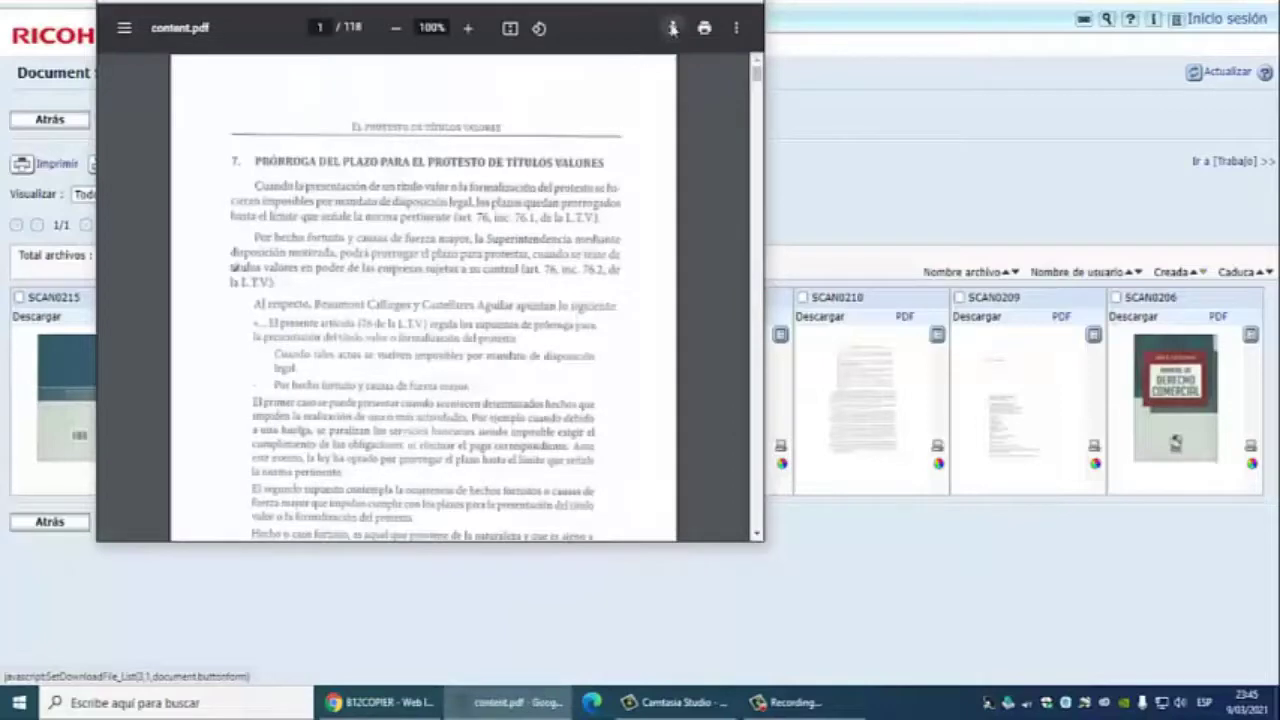
left_click(672, 28)
type("6")
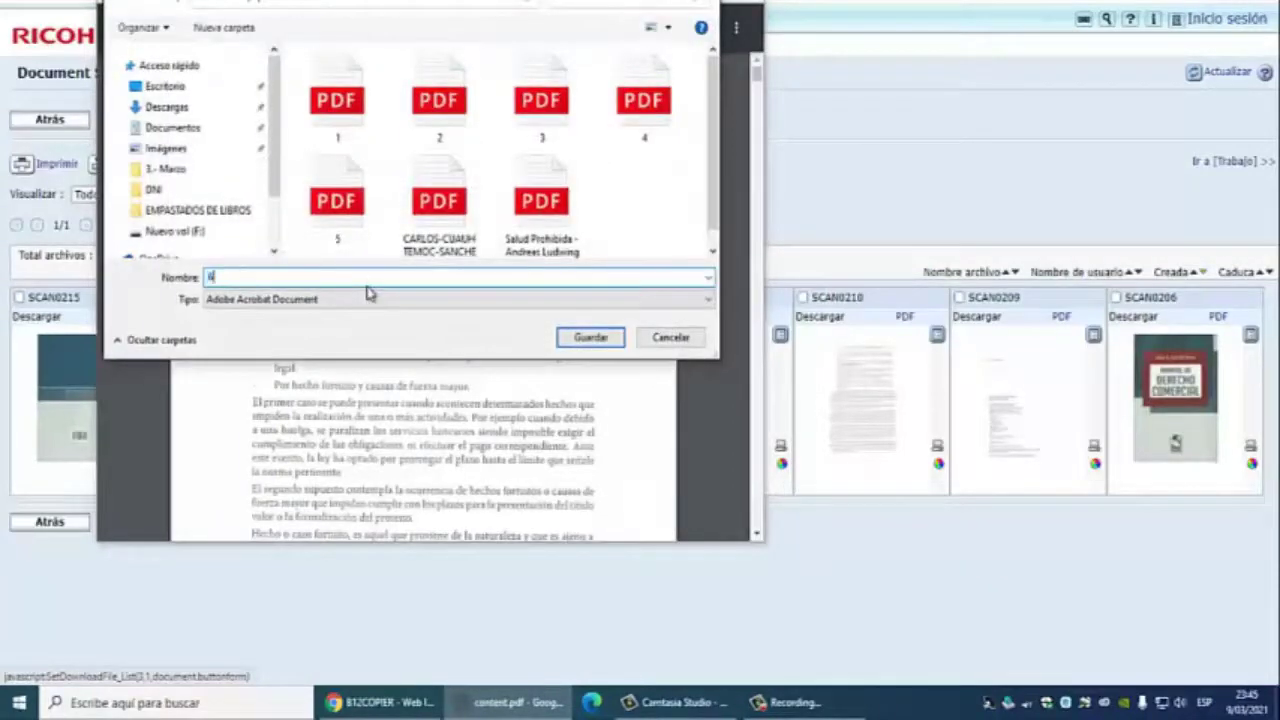
left_click(600, 338)
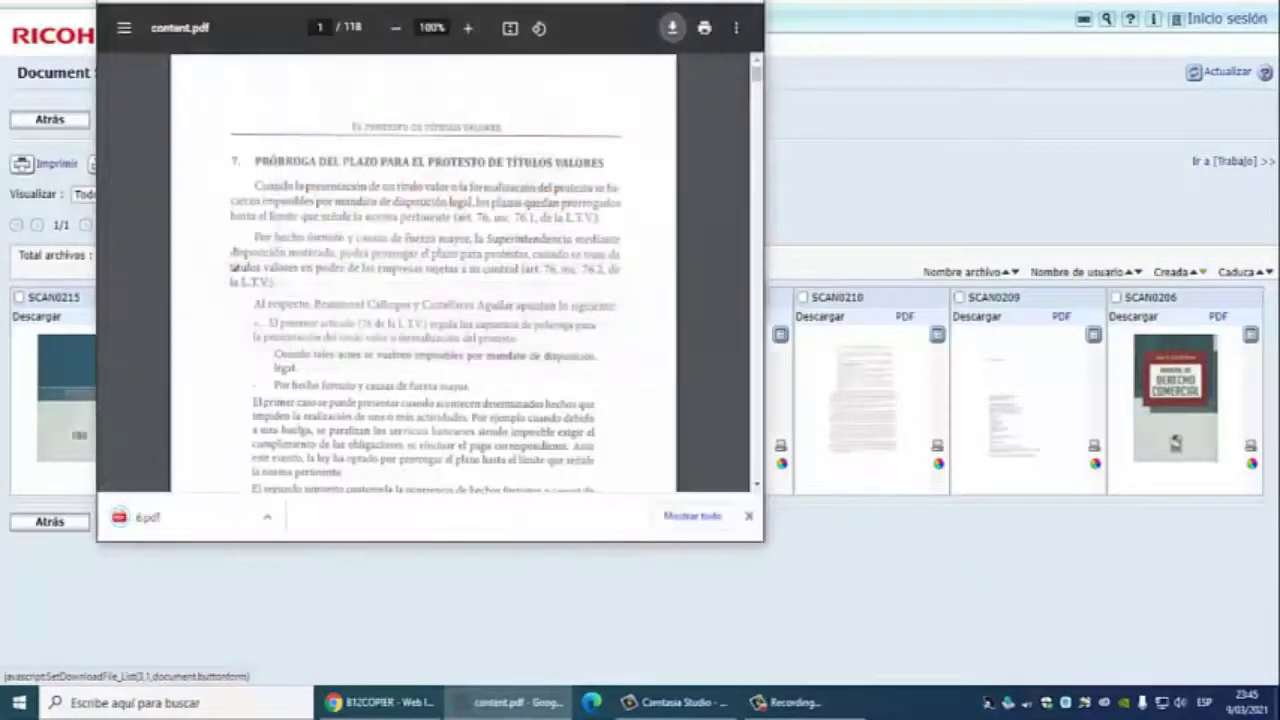
key("ctrl+w")
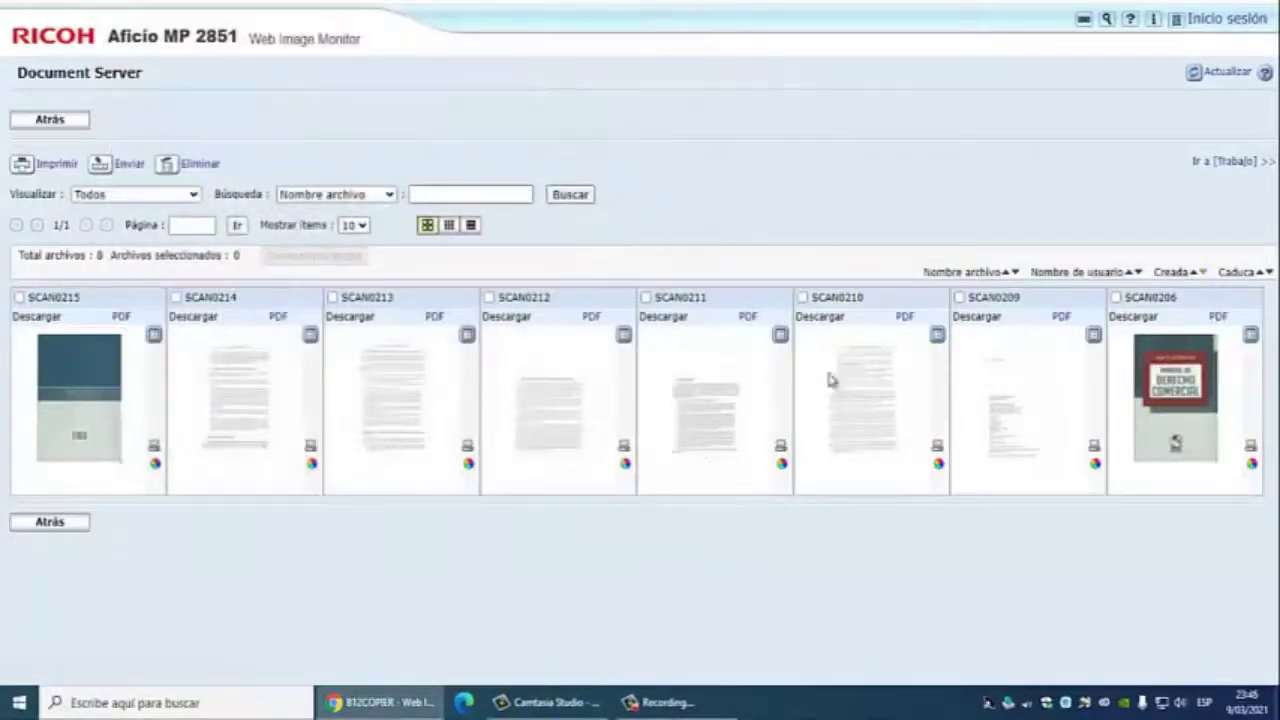
Step: Open the PDF of SCAN0214, save it under the name 7, and close its viewer window
left_click(278, 318)
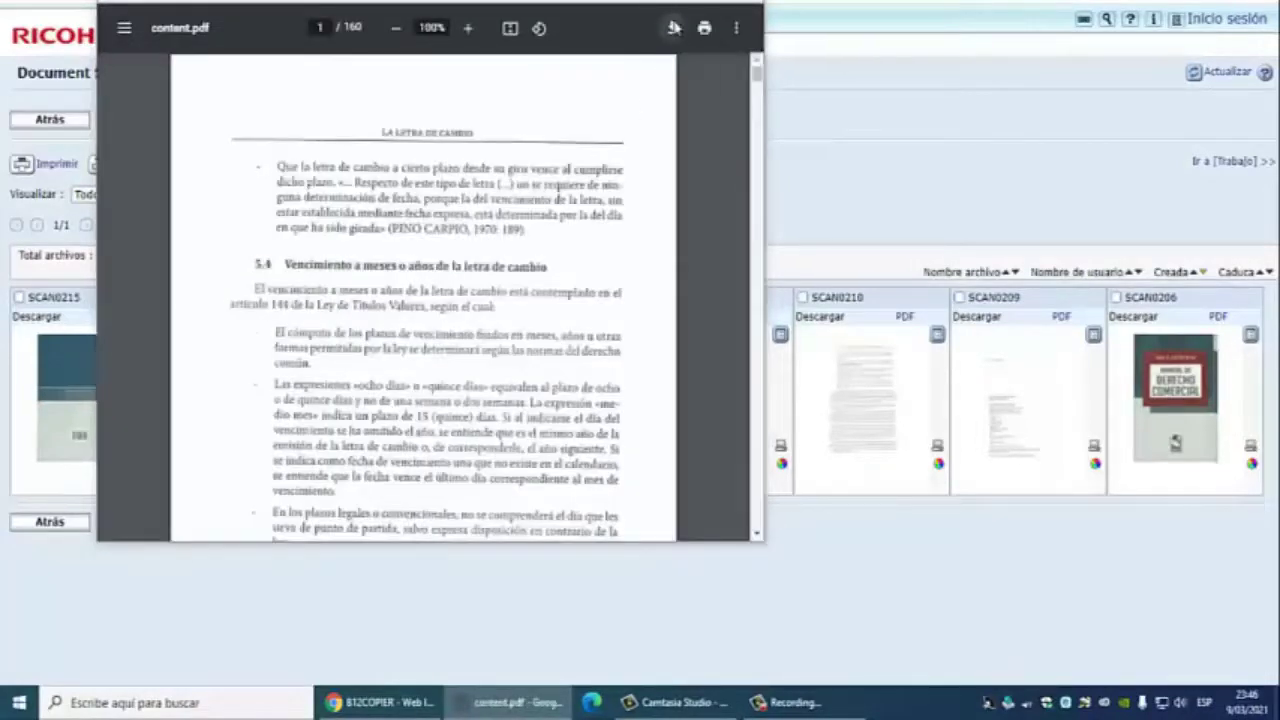
left_click(673, 28)
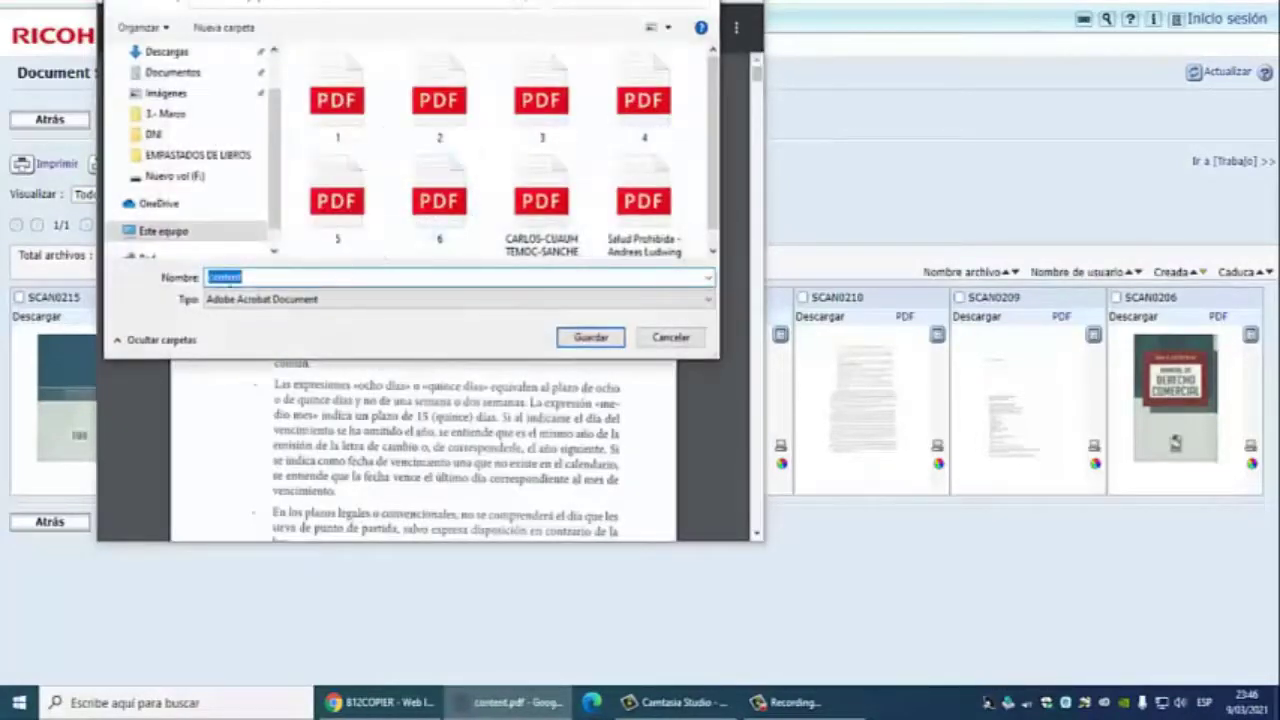
type("7")
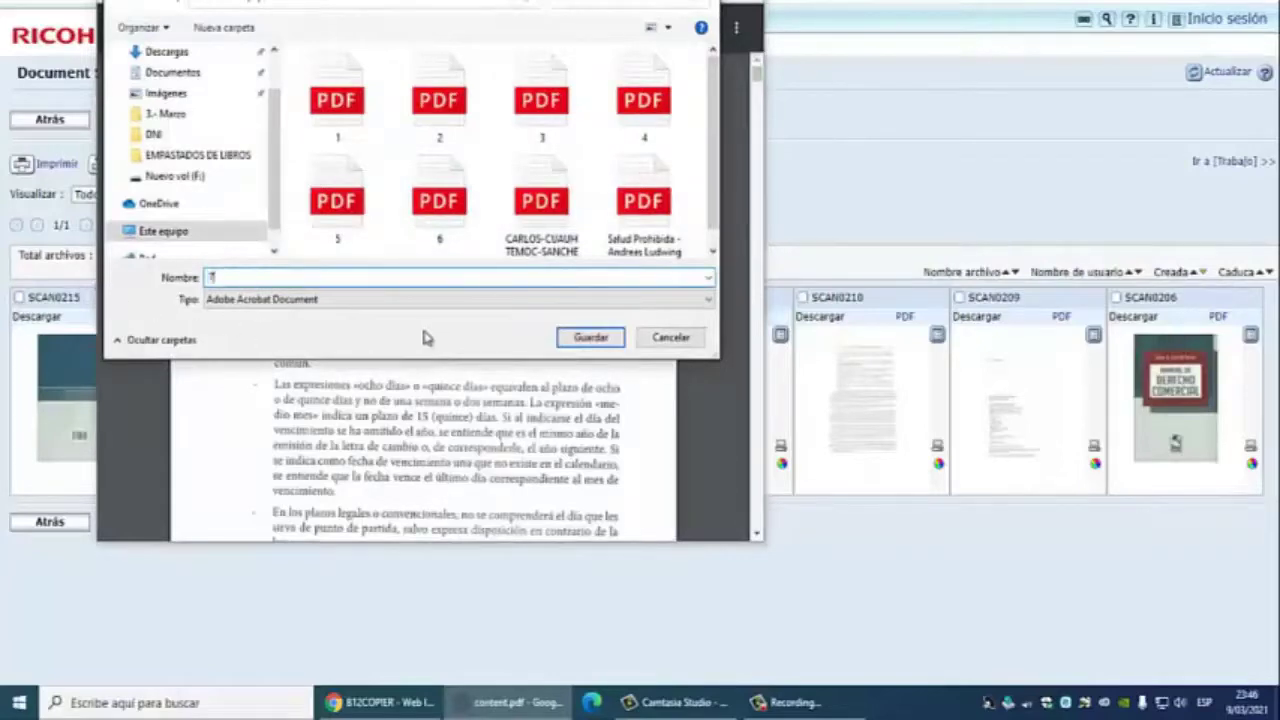
left_click(596, 340)
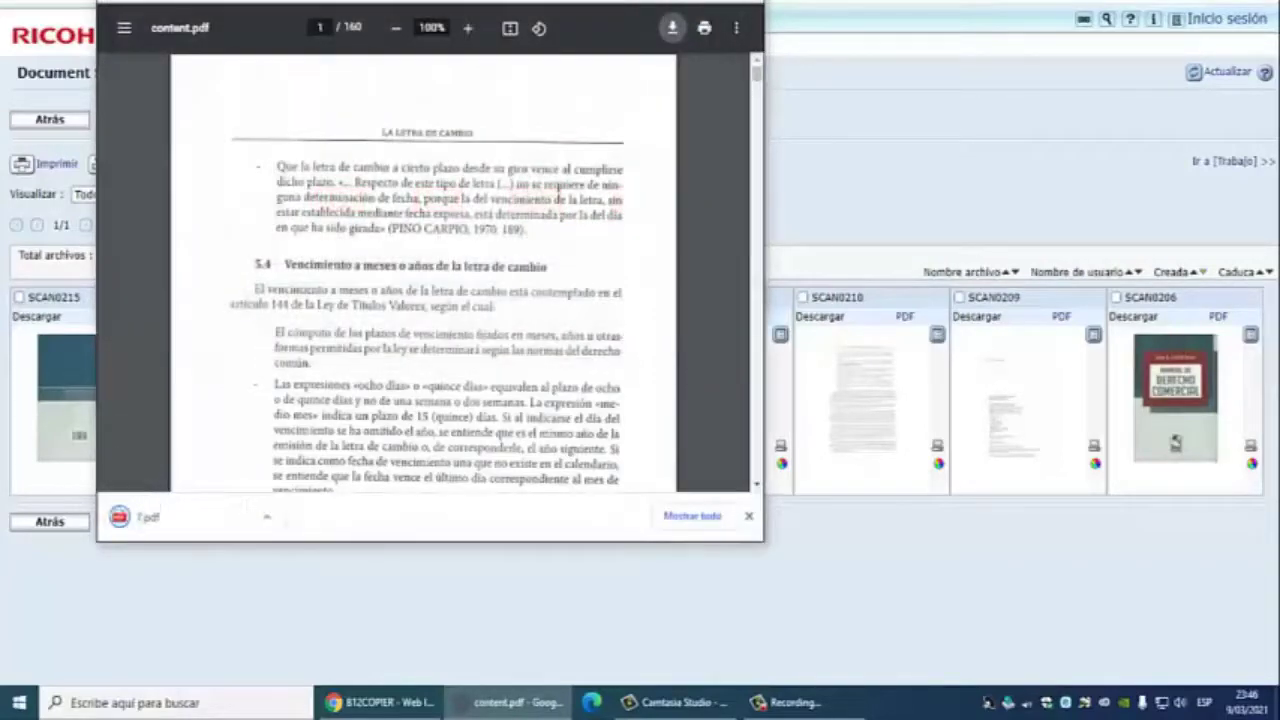
key("ctrl+w")
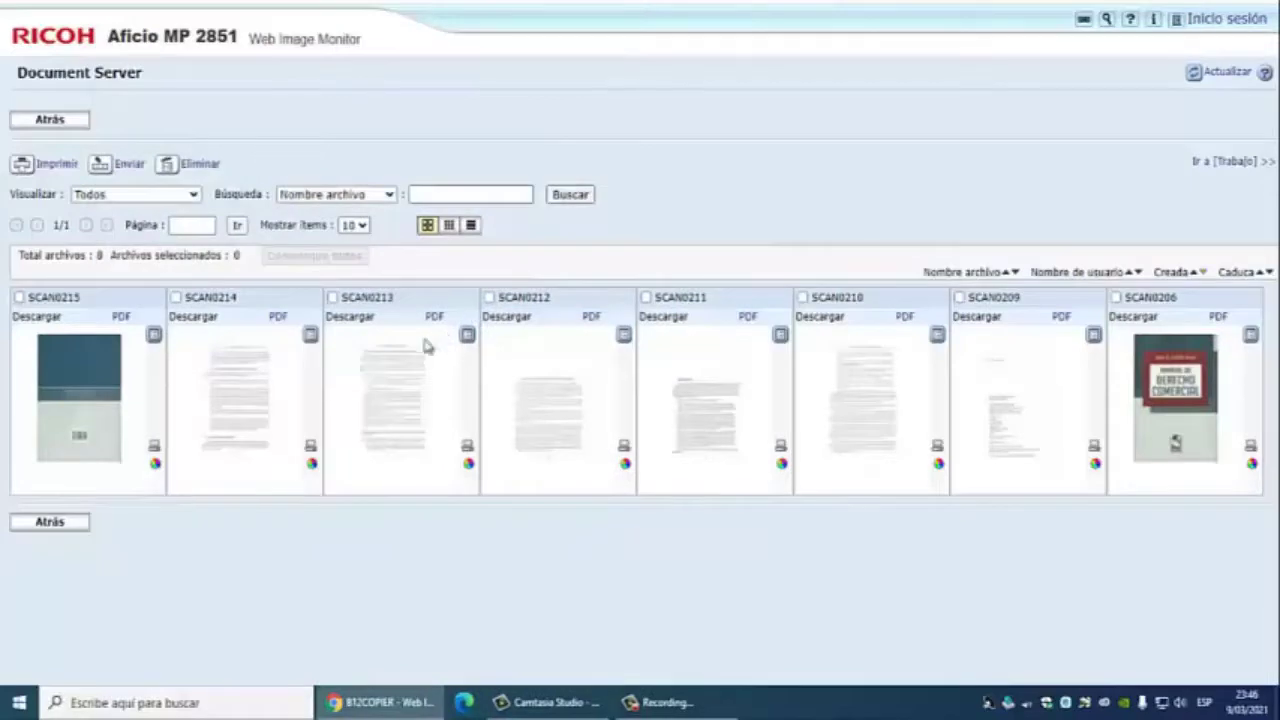